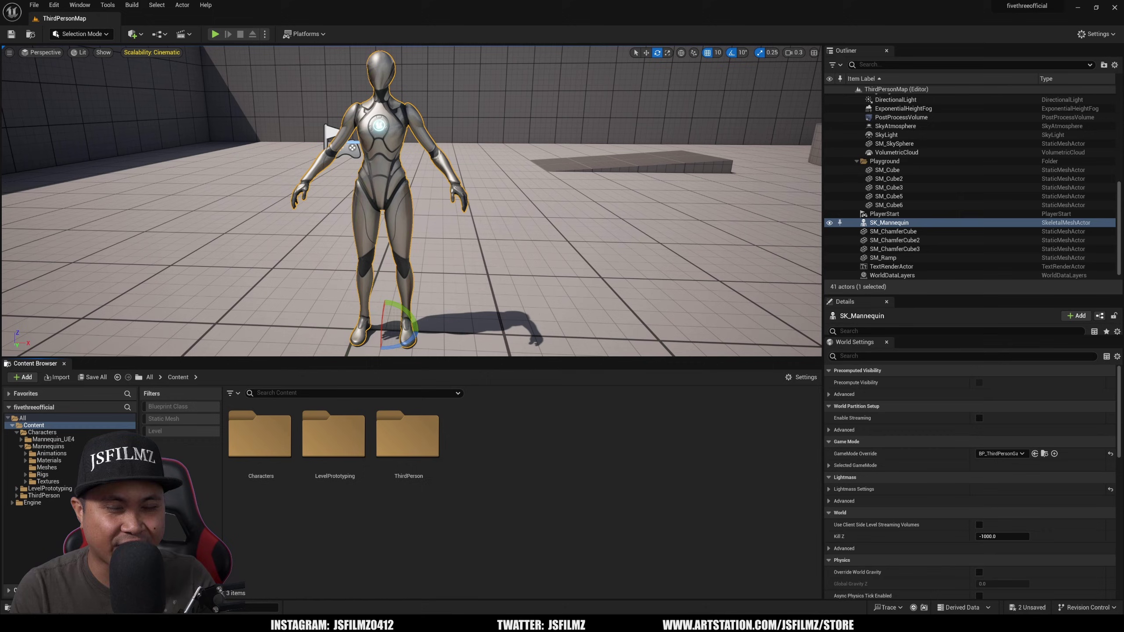
Search the plugins for "skeleta" to check that Skeletal Mesh Editing Tools is enabled, and close the plugins window
left_click(54, 5)
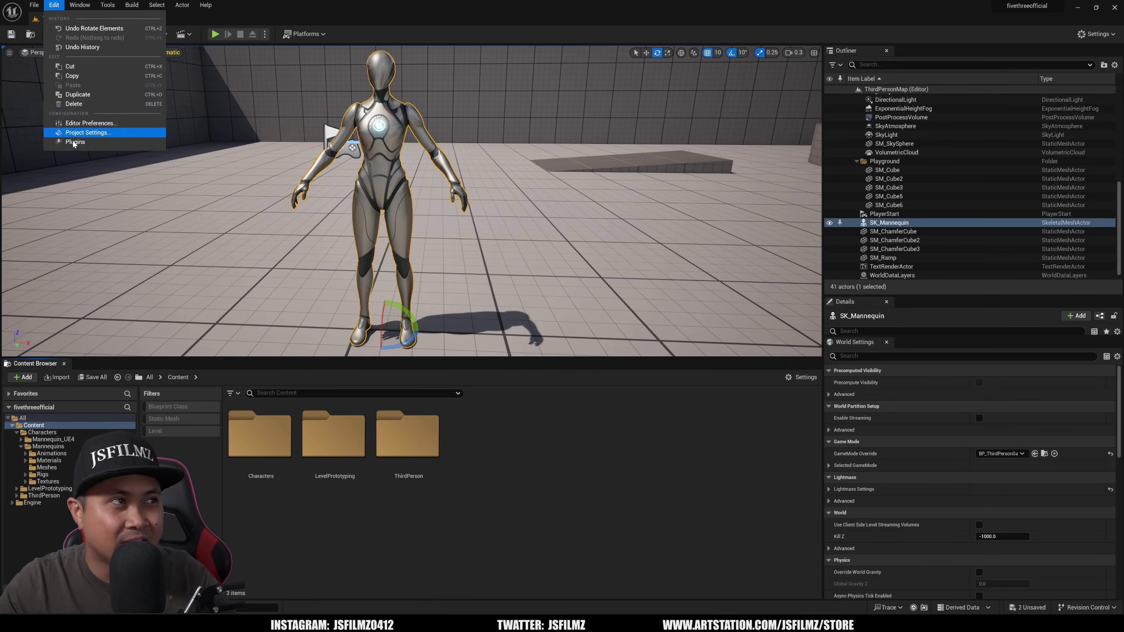
left_click(66, 145)
type("s")
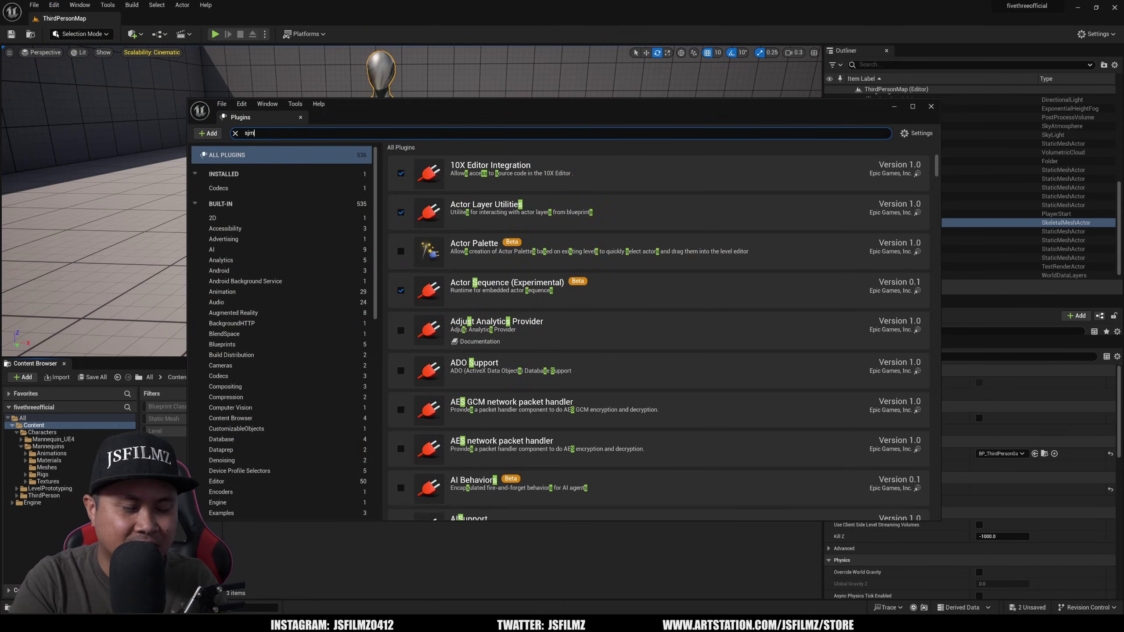
type("keleta")
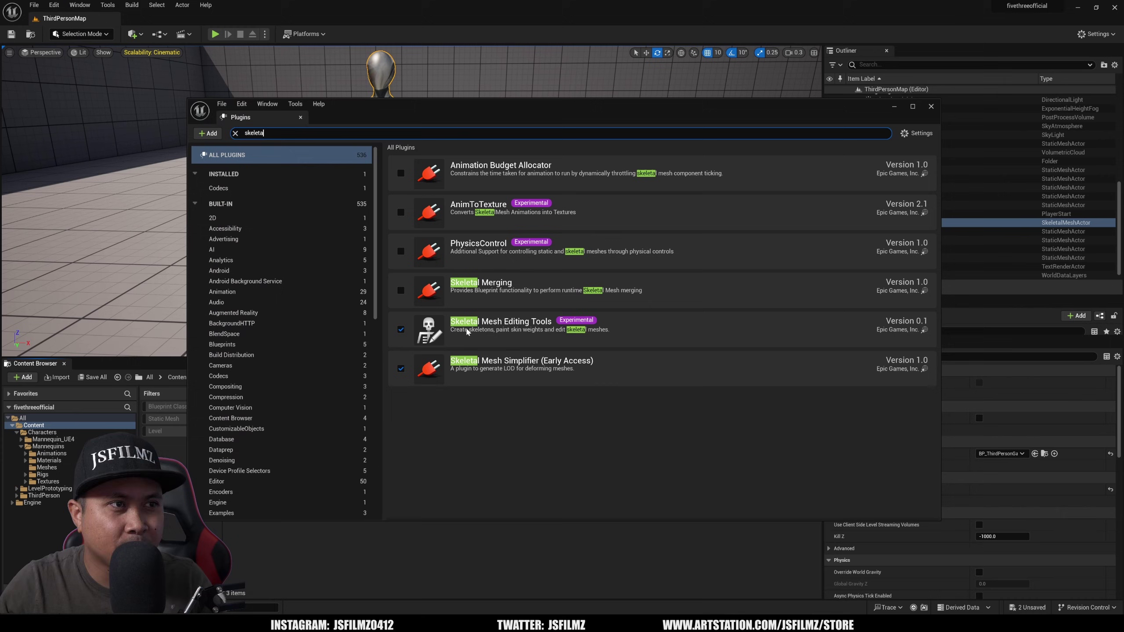
left_click(931, 106)
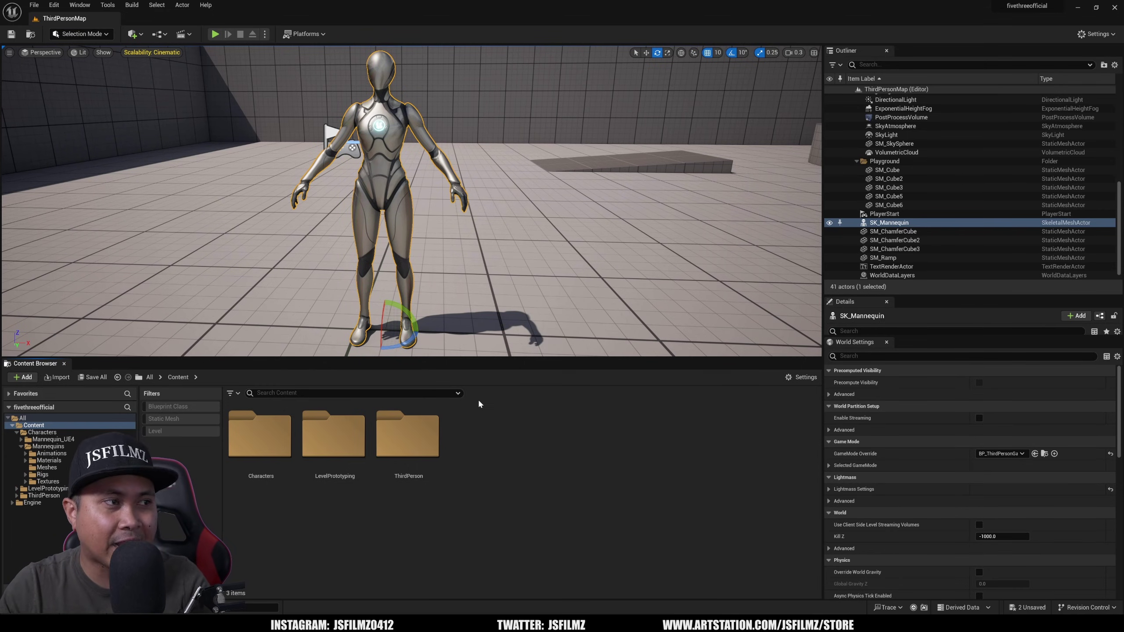
Open the Meshes folder inside Characters > Mannequins
left_click(264, 442)
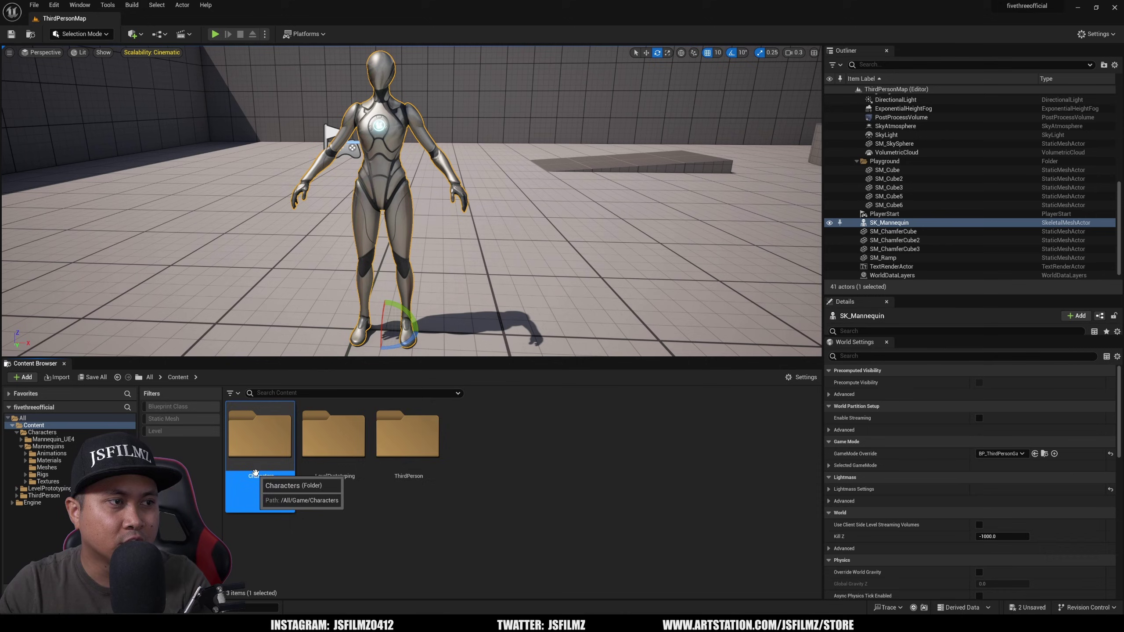
double_click(285, 460)
double_click(334, 465)
left_click(414, 491)
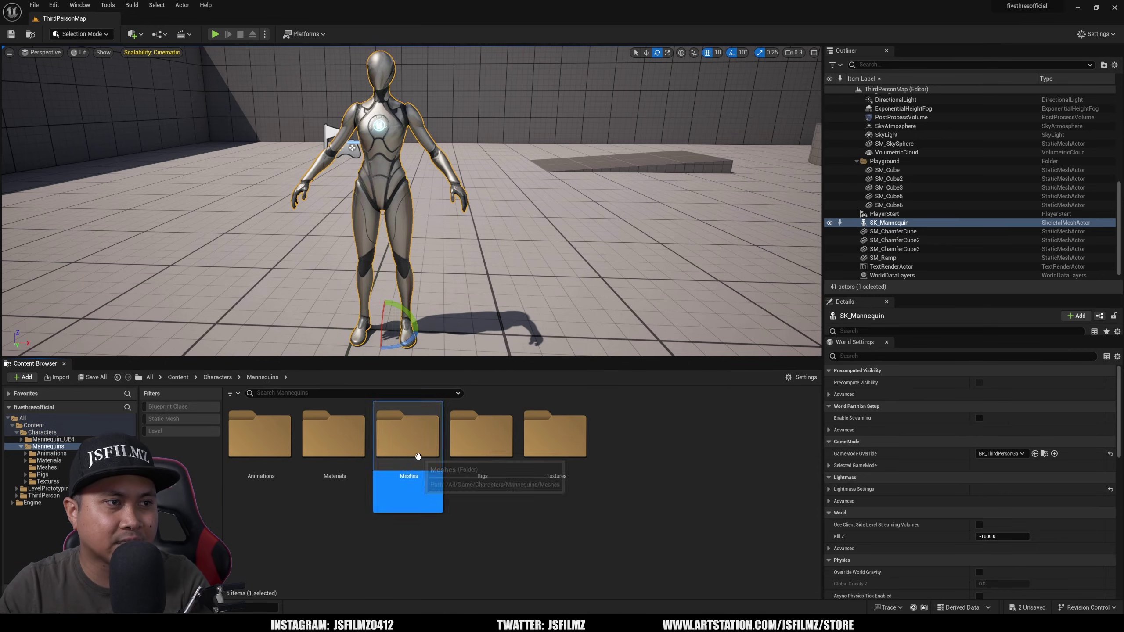
double_click(414, 491)
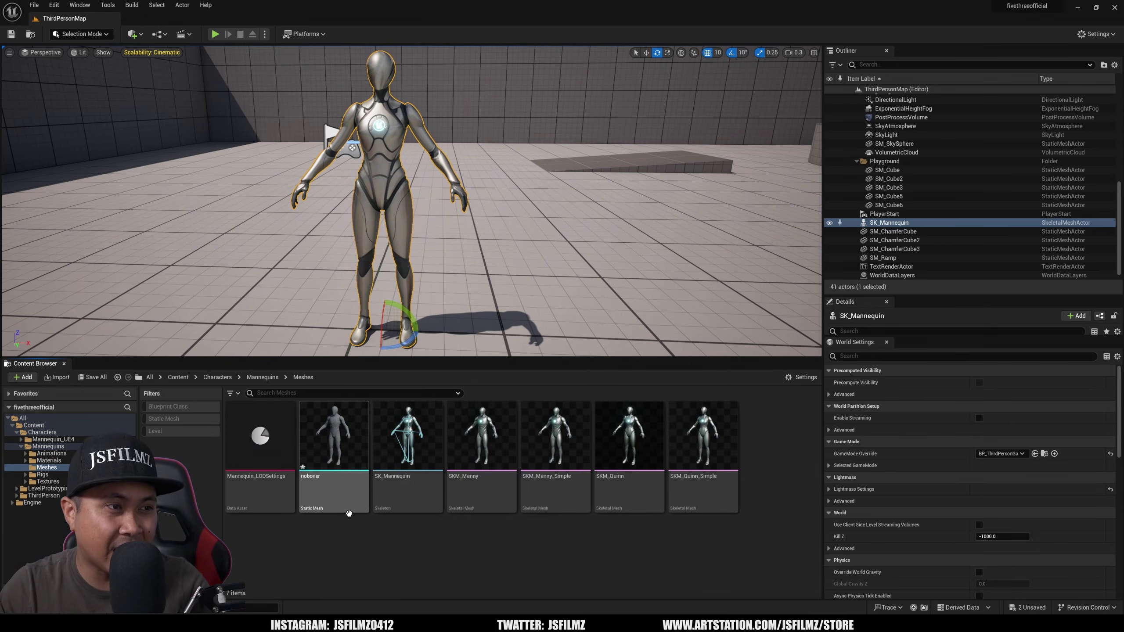
mouse_move(347, 512)
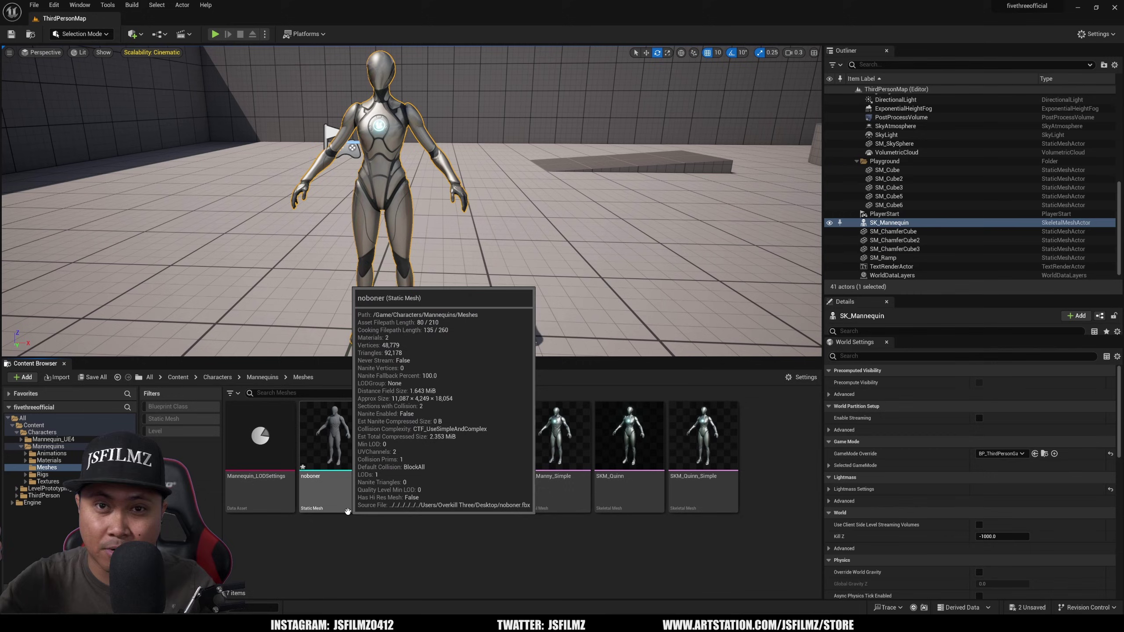
Open the skeletal mesh belonging to SK_Mannequin and start the Edit Skeleton tool on it
left_click(432, 502)
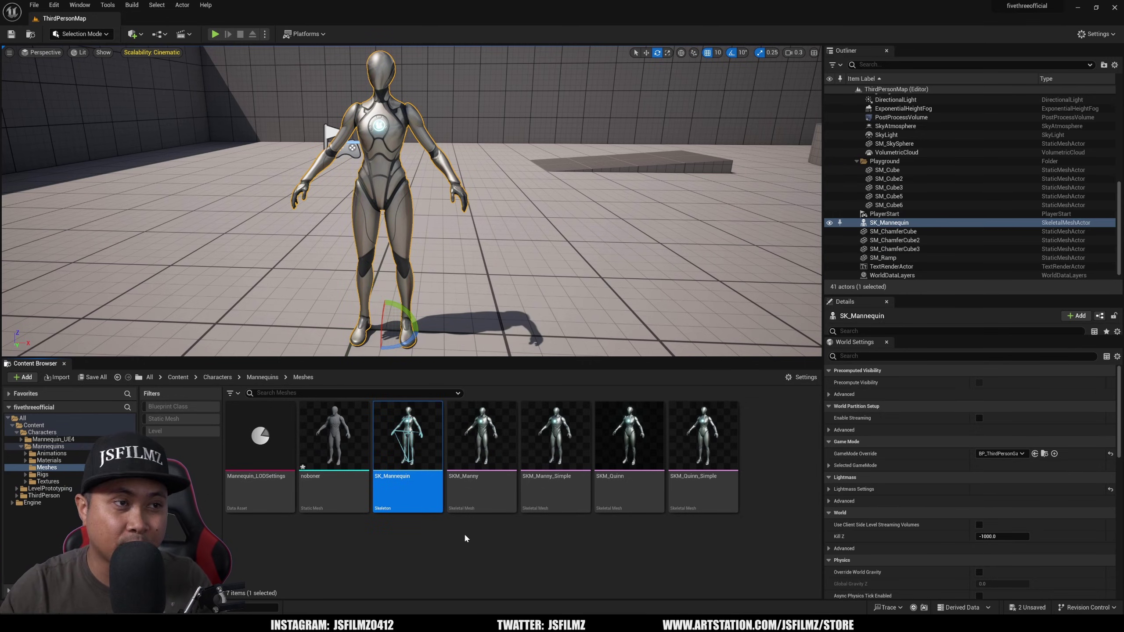
right_click_drag(455, 287, 482, 252)
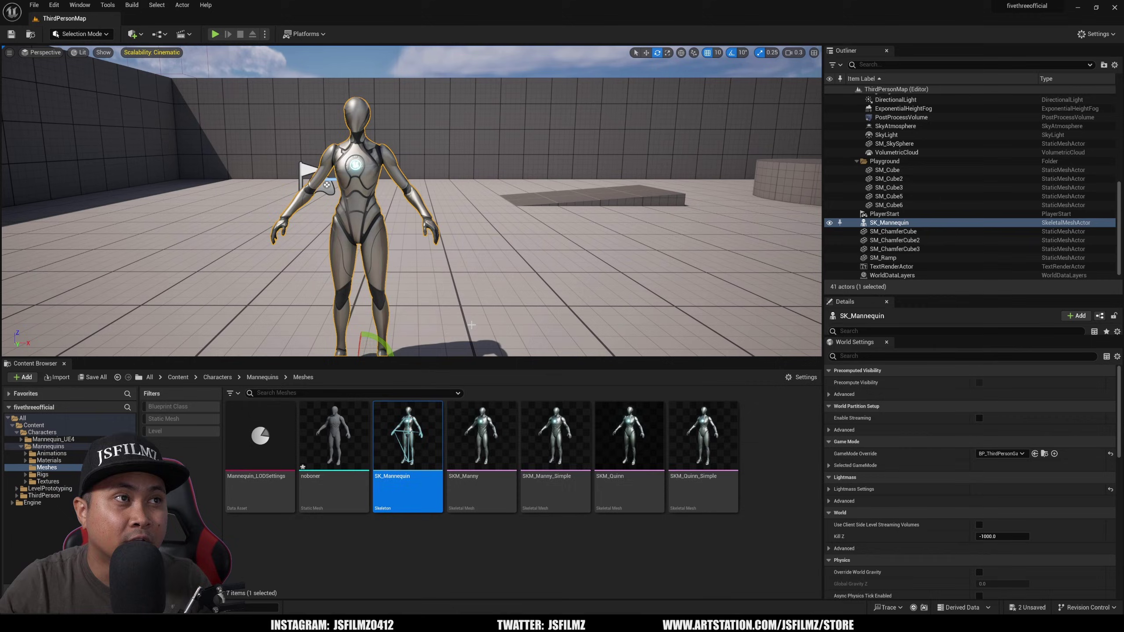
double_click(428, 437)
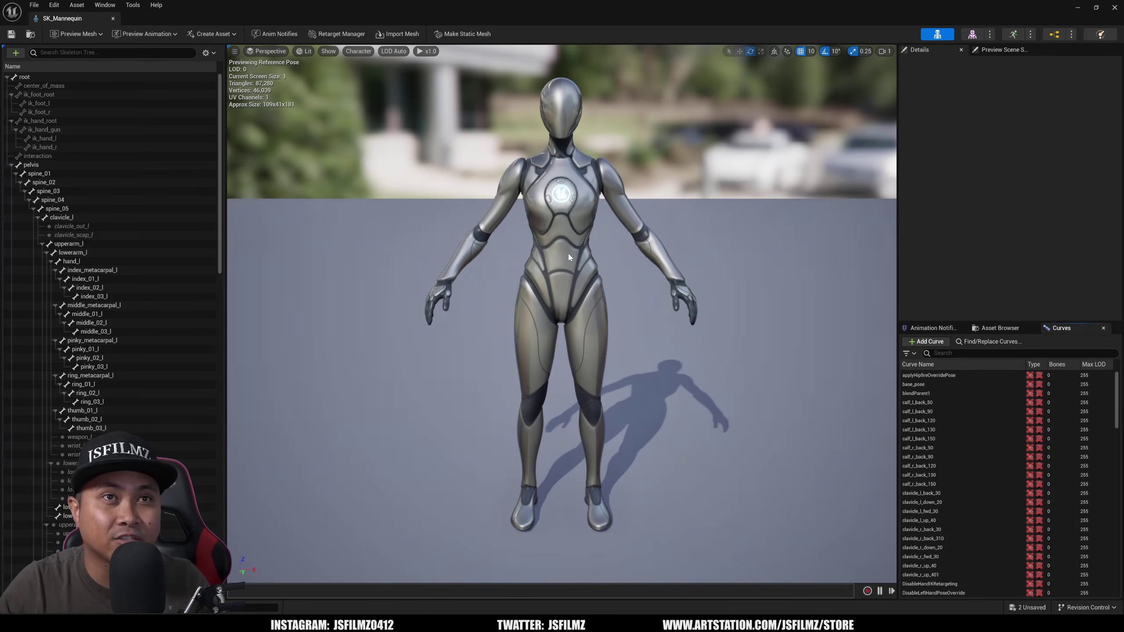
left_click(971, 34)
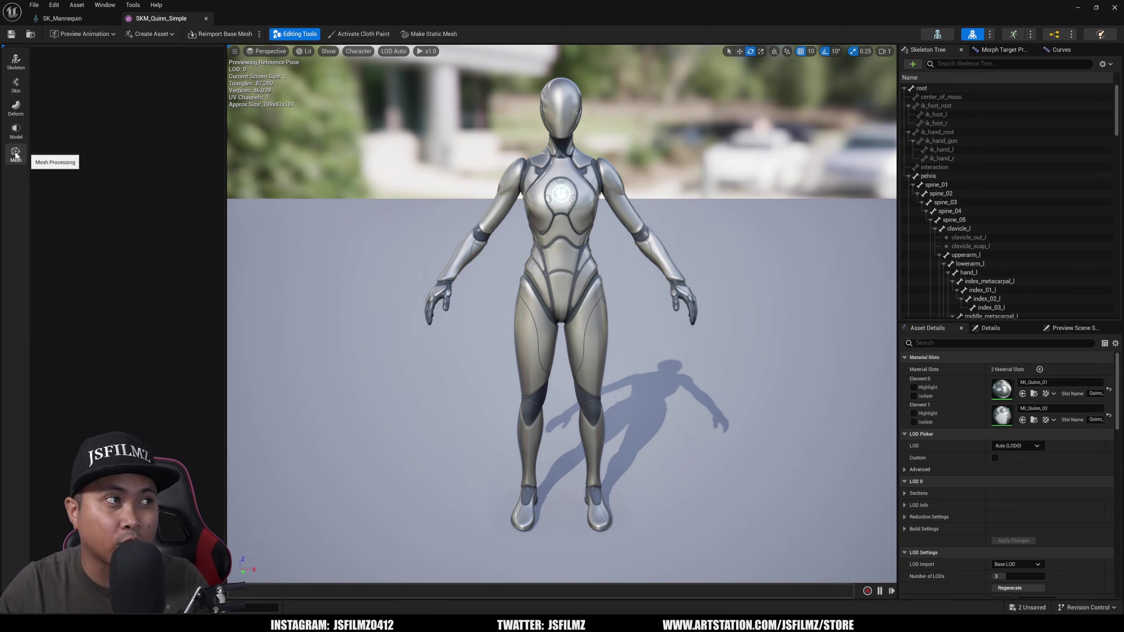
left_click(15, 61)
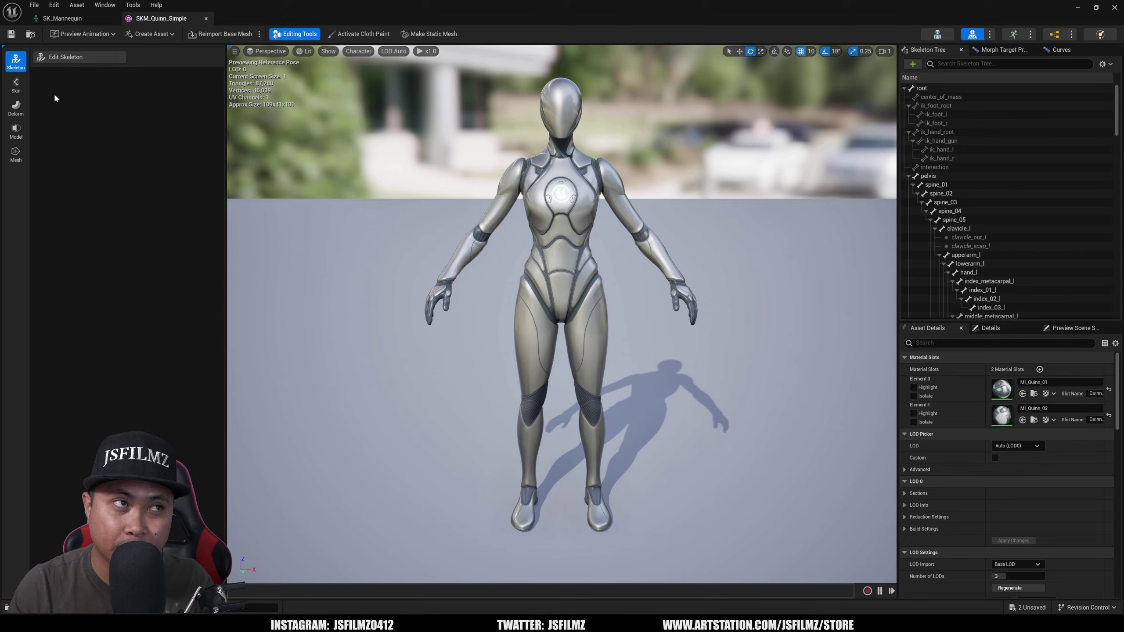
left_click(81, 58)
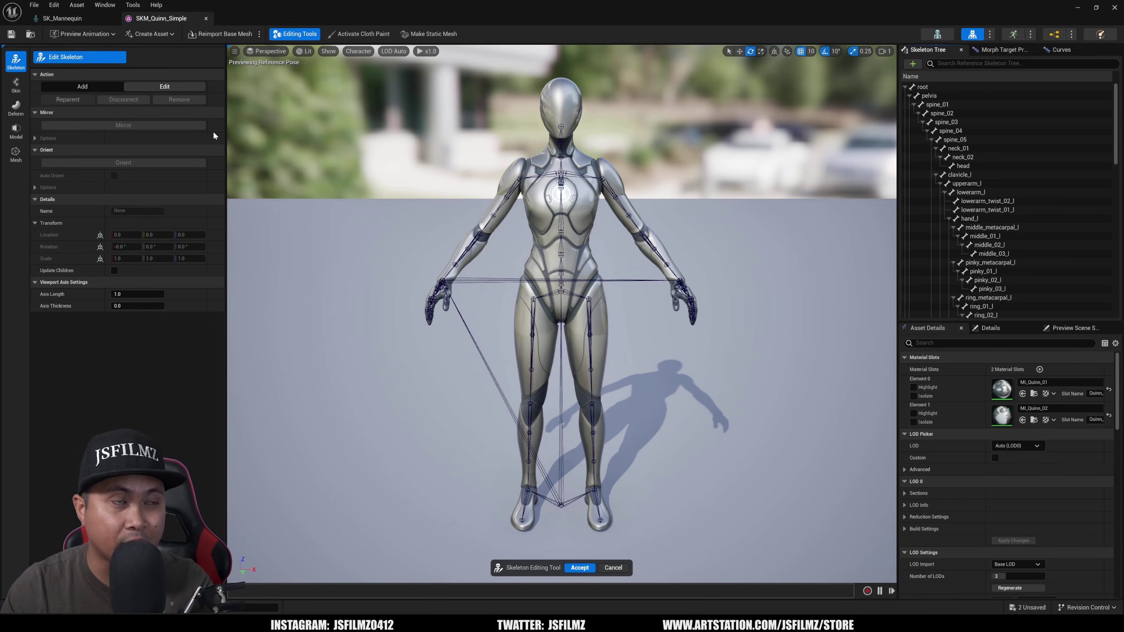
Switch to the Edit Weights skin tool and display the skin weights of the pelvis bone
left_click(16, 86)
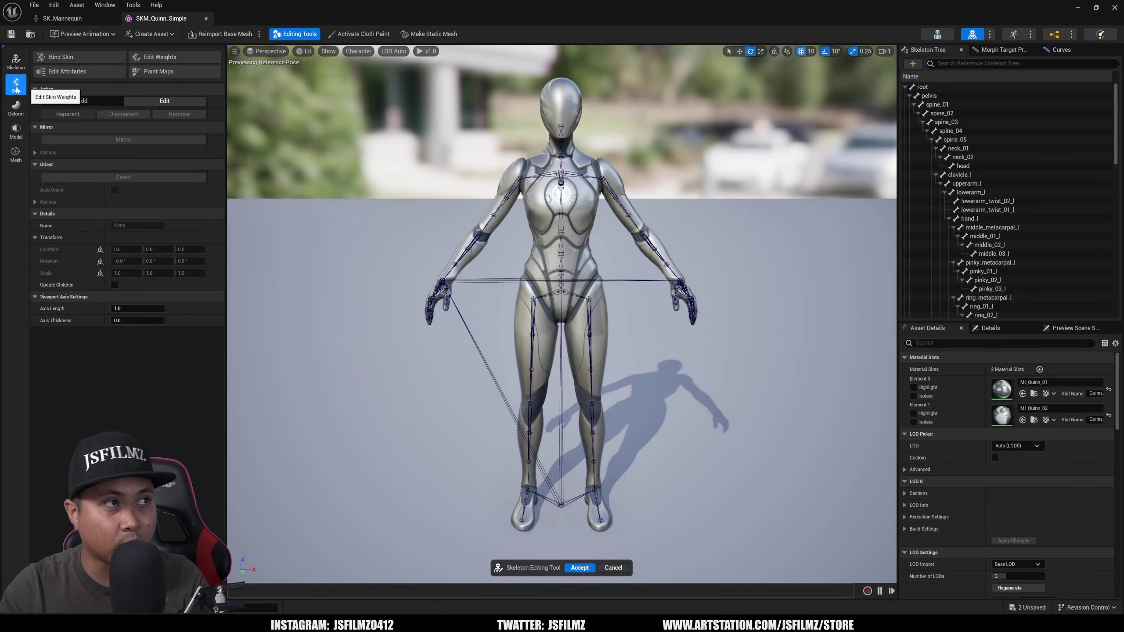
left_click(167, 57)
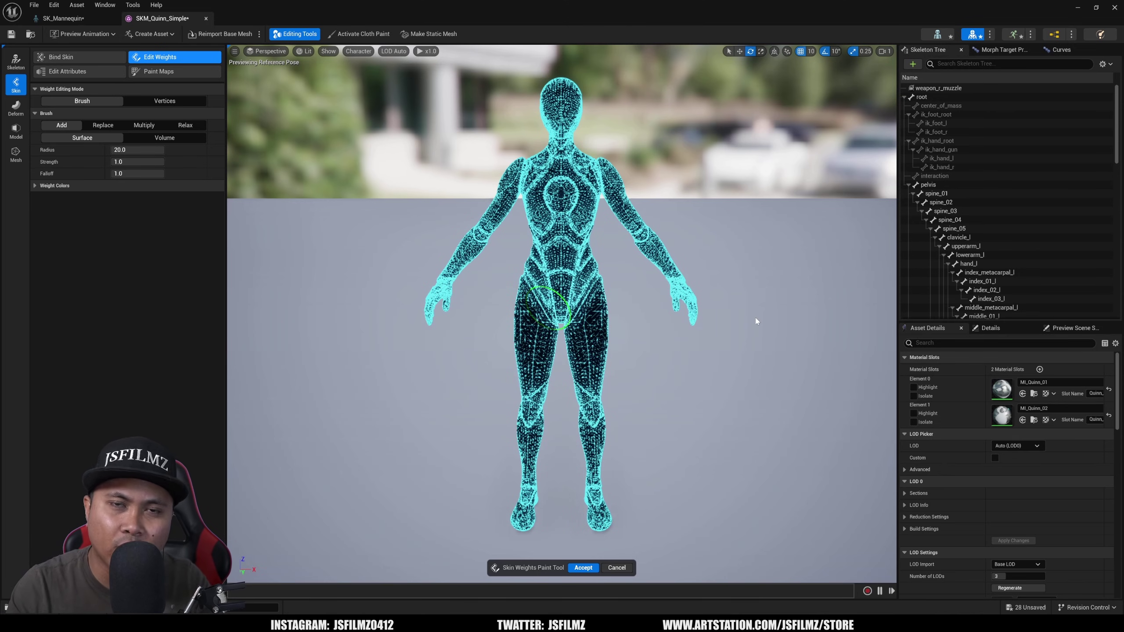
left_click(945, 185)
scroll(804, 297, "up", 5)
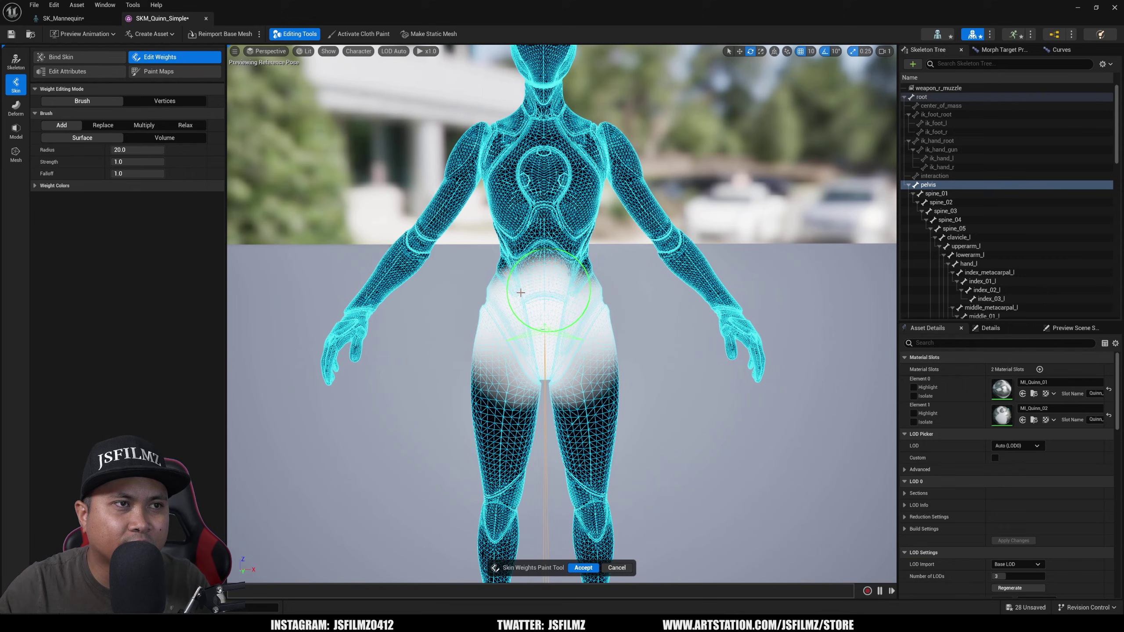
mouse_move(547, 303)
left_mouse_down("ctrl")
mouse_move(558, 296)
mouse_move(547, 286)
left_mouse_up("ctrl")
scroll(674, 158, "down", 5)
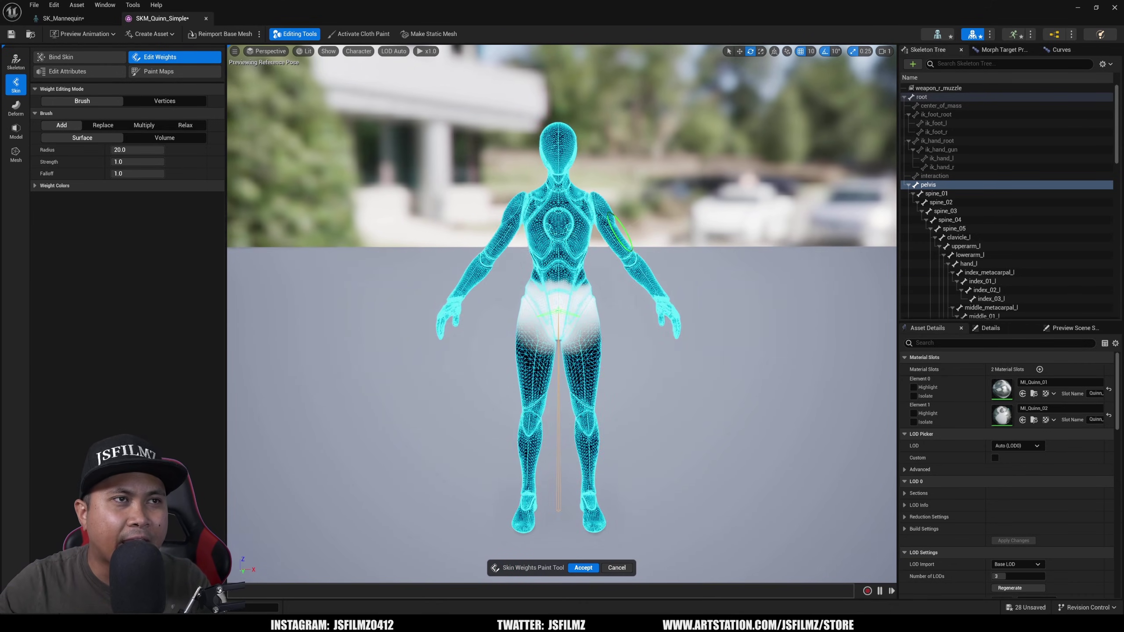
Filter the skeleton tree by "neck", inspect the skin weights of neck_01, and exit the weight painting tool
left_click_drag(675, 158, 637, 115)
scroll(715, 257, "up", 3)
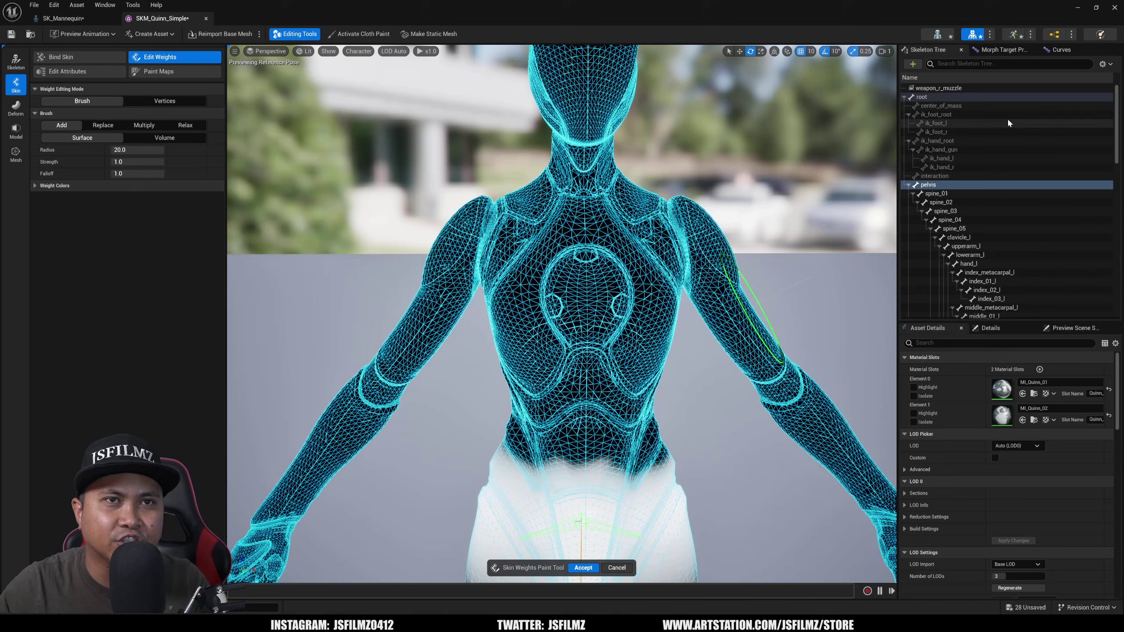
left_click(951, 66)
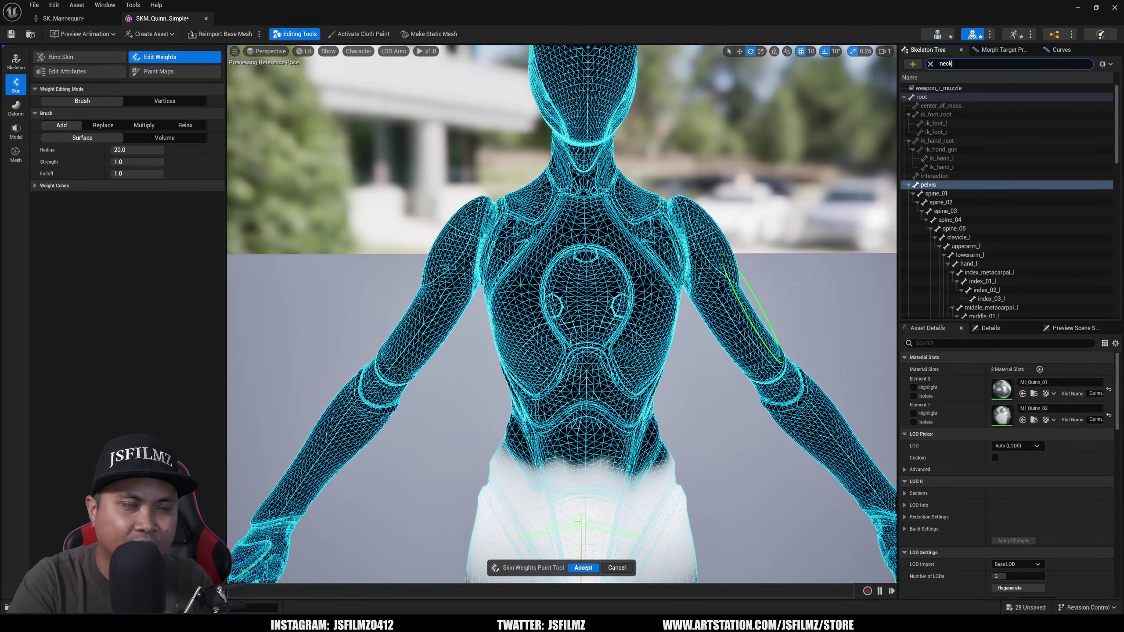
type("neck")
left_click(957, 149)
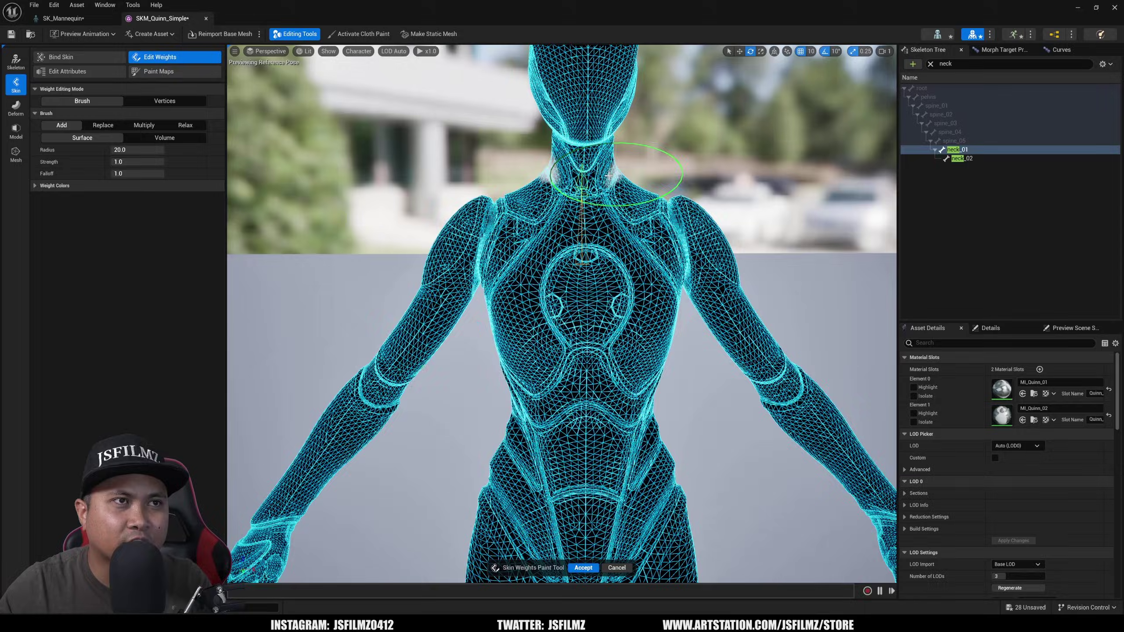
left_click_drag(591, 176, 437, 177, "alt")
right_click_drag(437, 176, 552, 220)
scroll(487, 248, "down", 5)
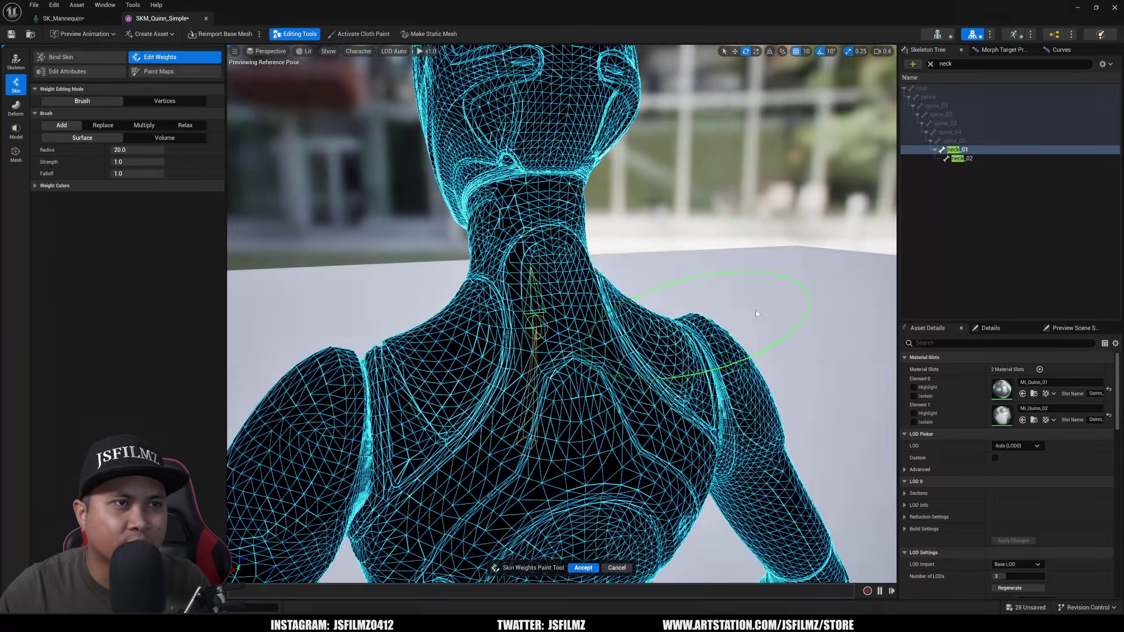
right_click_drag(657, 326, 508, 349)
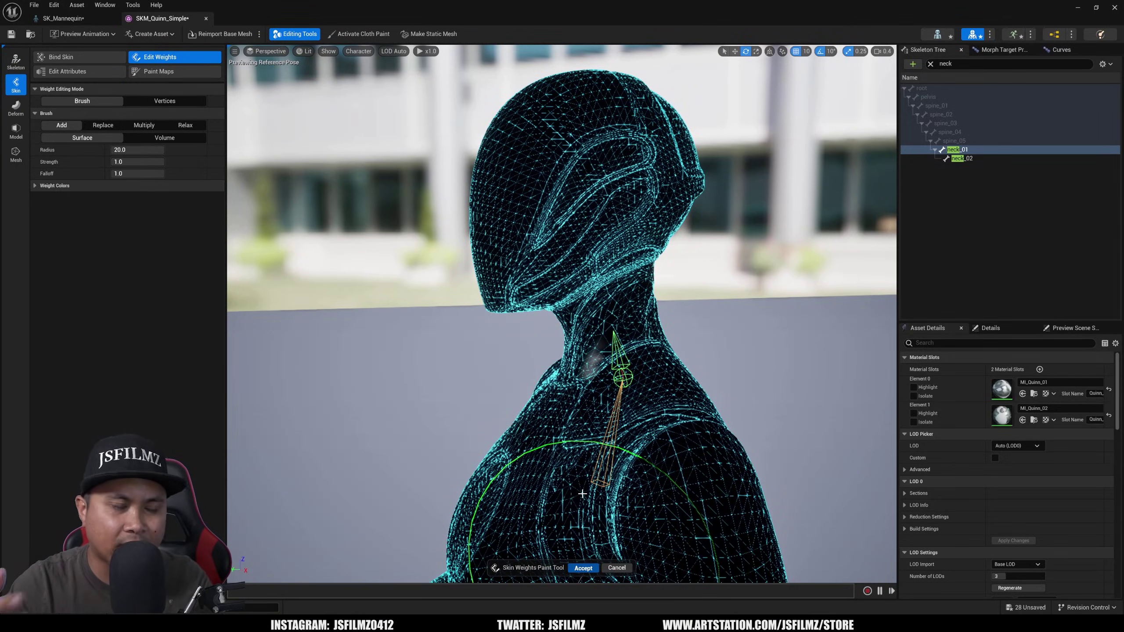
key("Return")
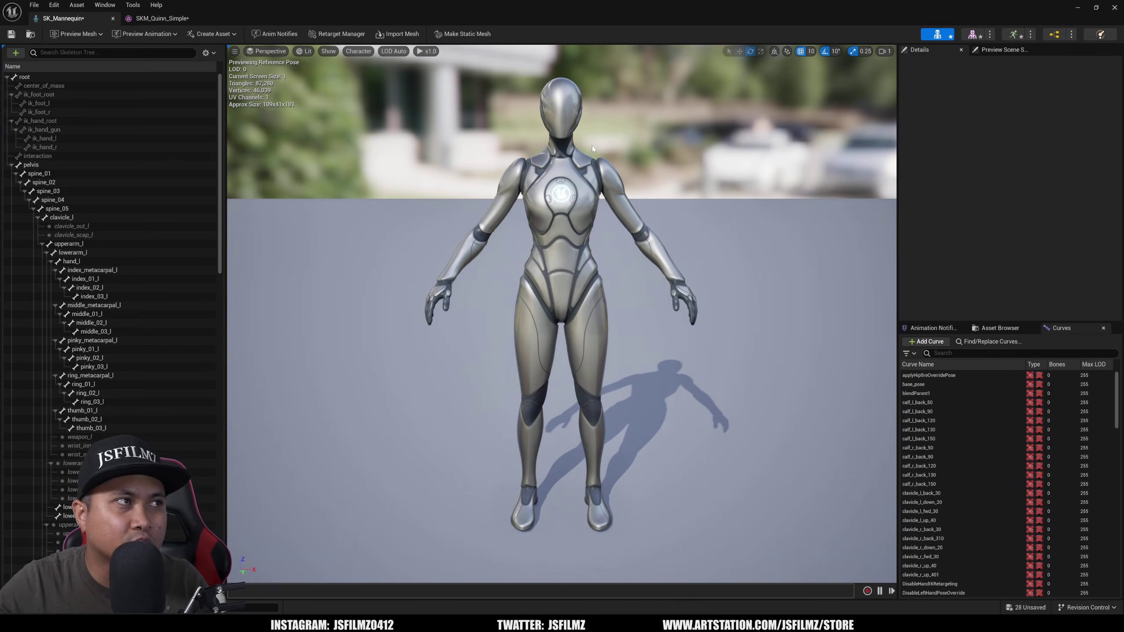
In the SK_Mannequin skeleton, find the neck_01 bone by filtering for "neck" and rotate it to test the neck's deformation
right_click_drag(593, 149, 310, 138)
key("w")
scroll(466, 139, "down", 1)
key("d")
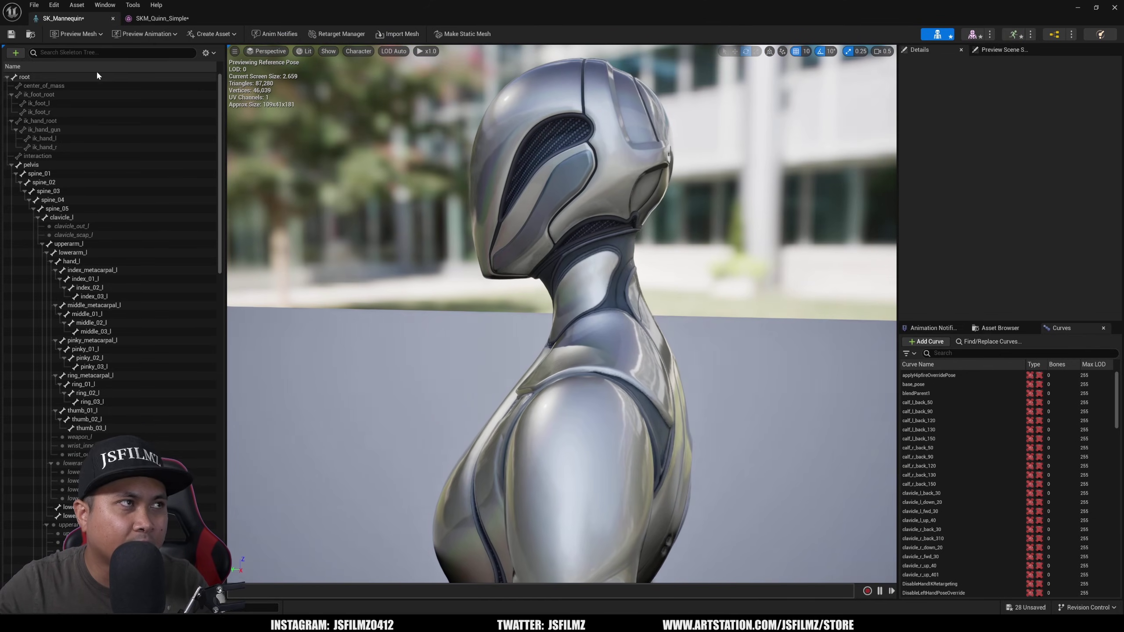
left_click(95, 53)
type("neck")
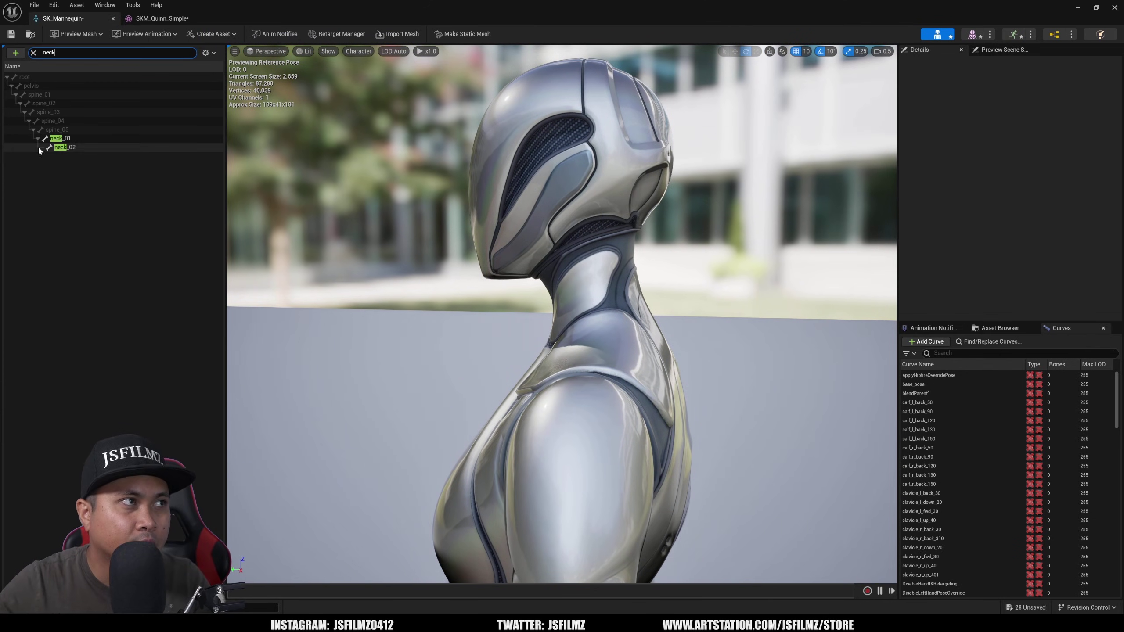
left_click(60, 138)
key("f")
left_click_drag(570, 353, 545, 363)
left_click_drag(529, 324, 547, 308)
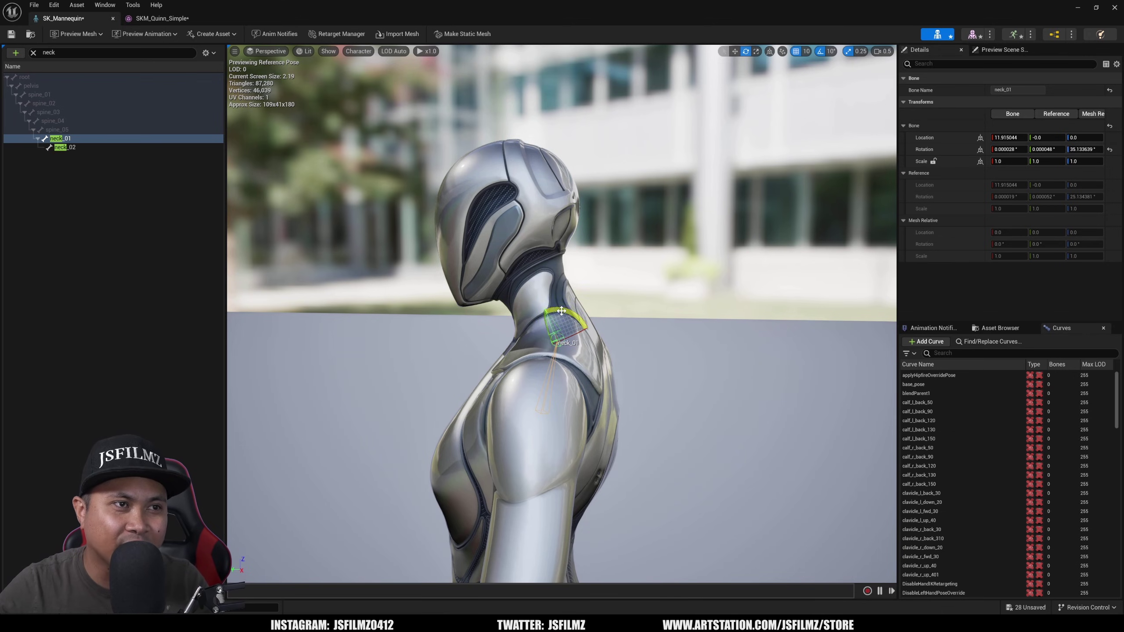
mouse_move(547, 310)
left_mouse_down()
mouse_move(526, 346)
mouse_move(547, 310)
mouse_move(531, 366)
mouse_move(550, 305)
left_mouse_up()
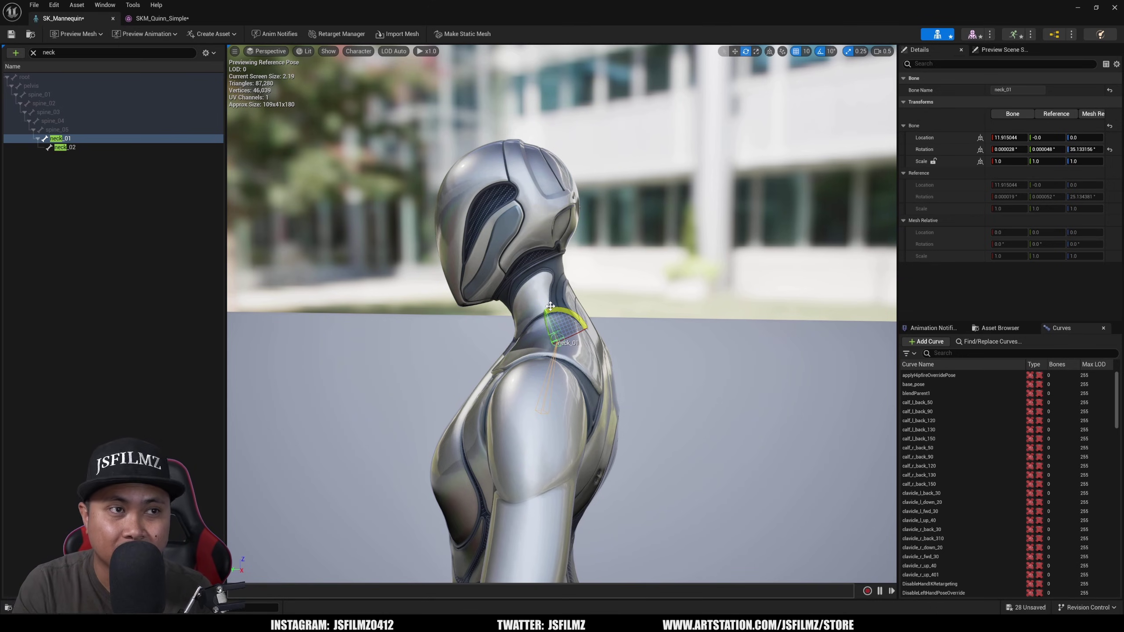
right_click_drag(550, 306, 610, 348)
scroll(550, 306, "down", 1)
scroll(610, 348, "up", 1)
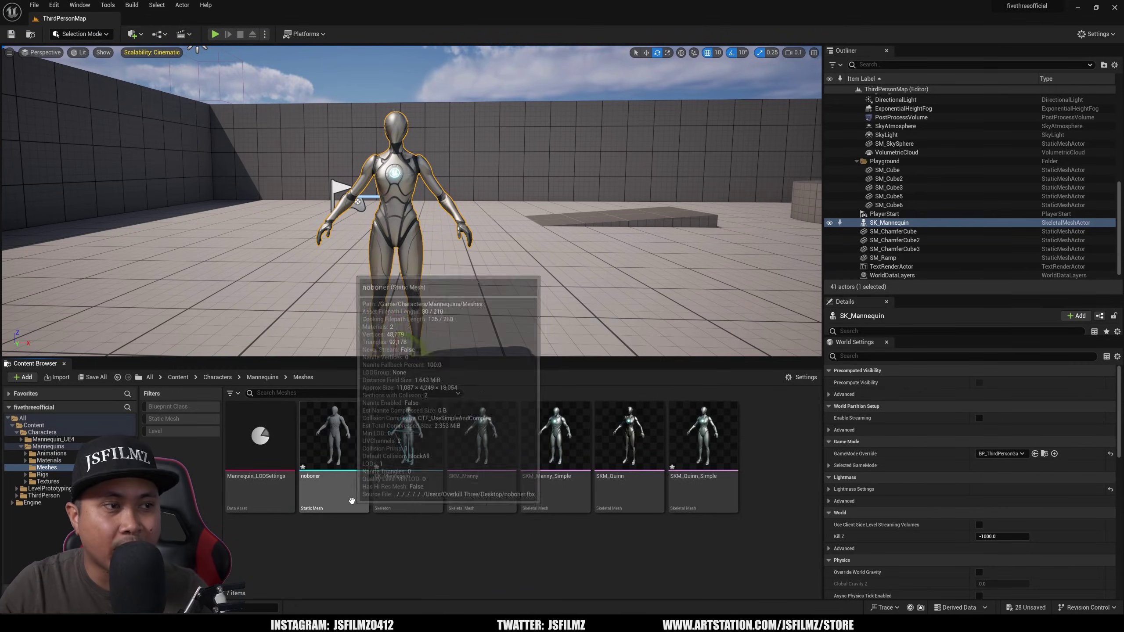
Convert the noboner static mesh in the Meshes folder to a skeletal mesh with the Create New skeleton option
right_click(349, 478)
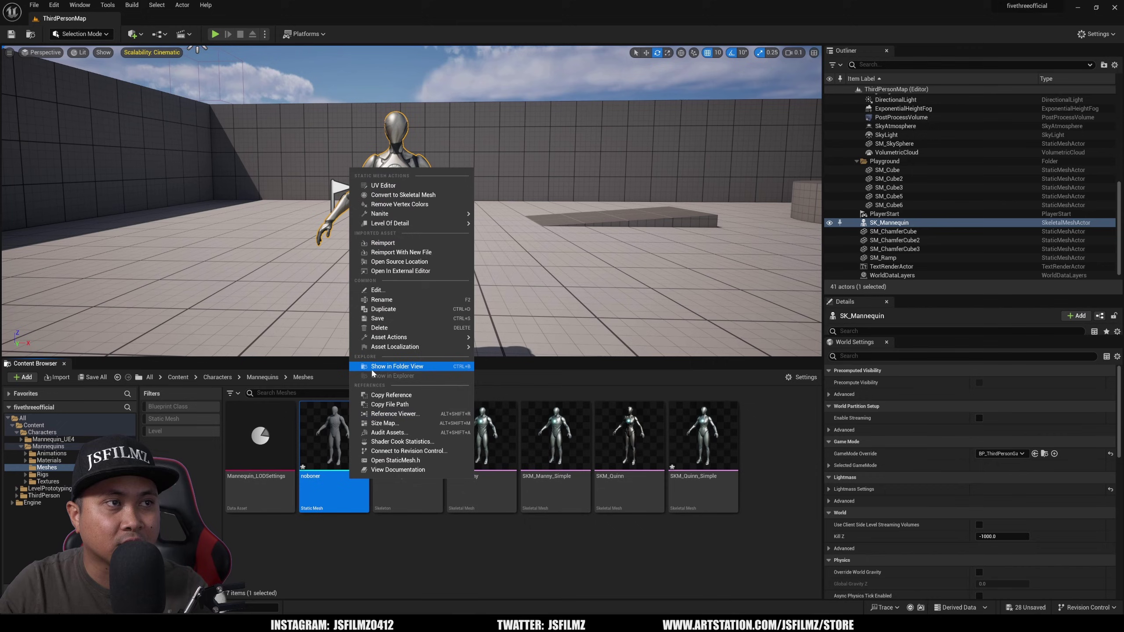
left_click(414, 197)
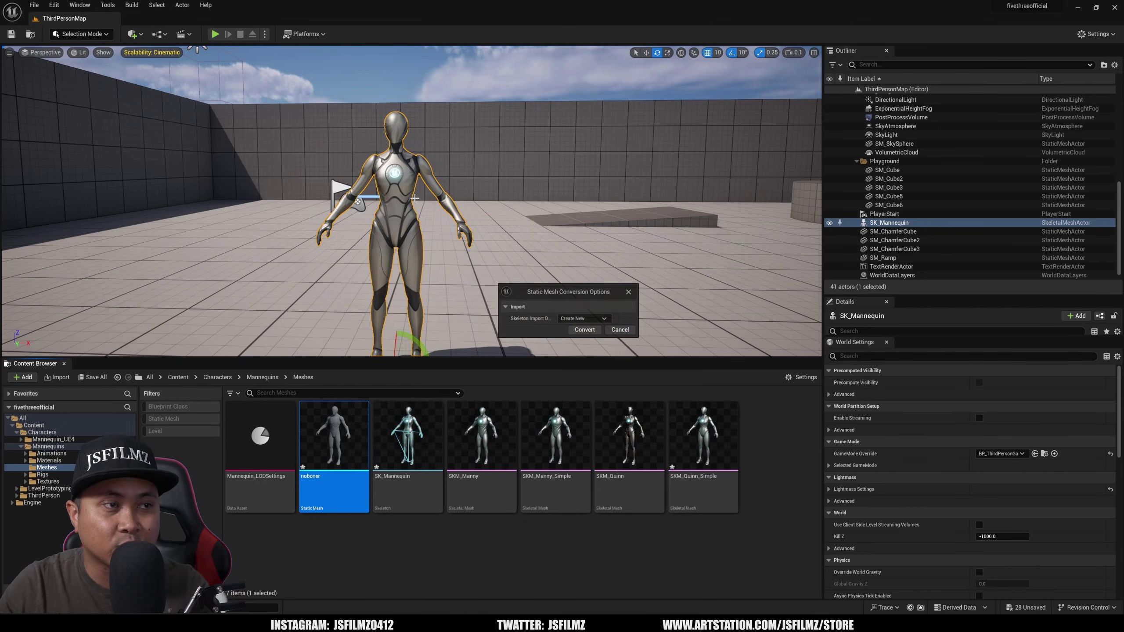
left_click(591, 332)
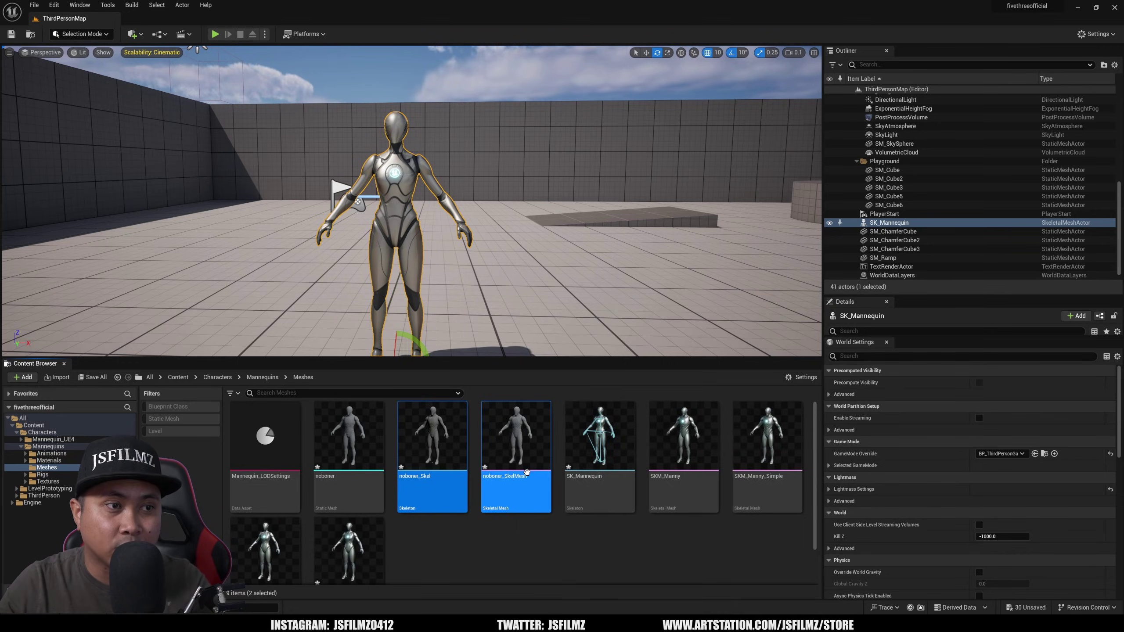
Open the noboner_SkelMesh skeletal mesh and start the Edit Skeleton tool on it
double_click(525, 440)
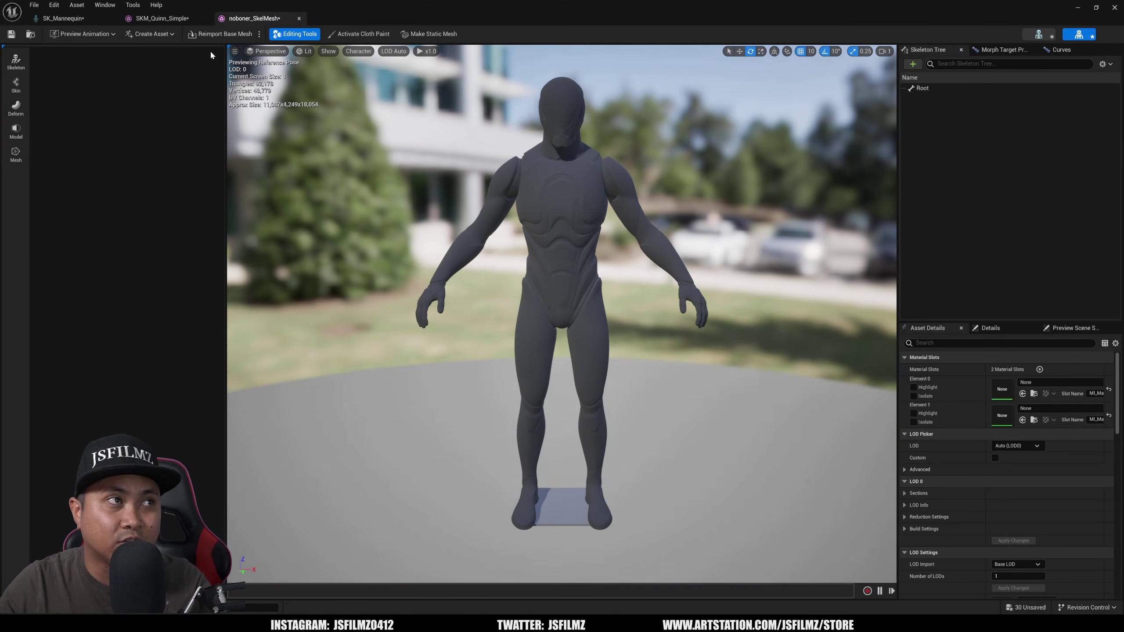
left_click(15, 61)
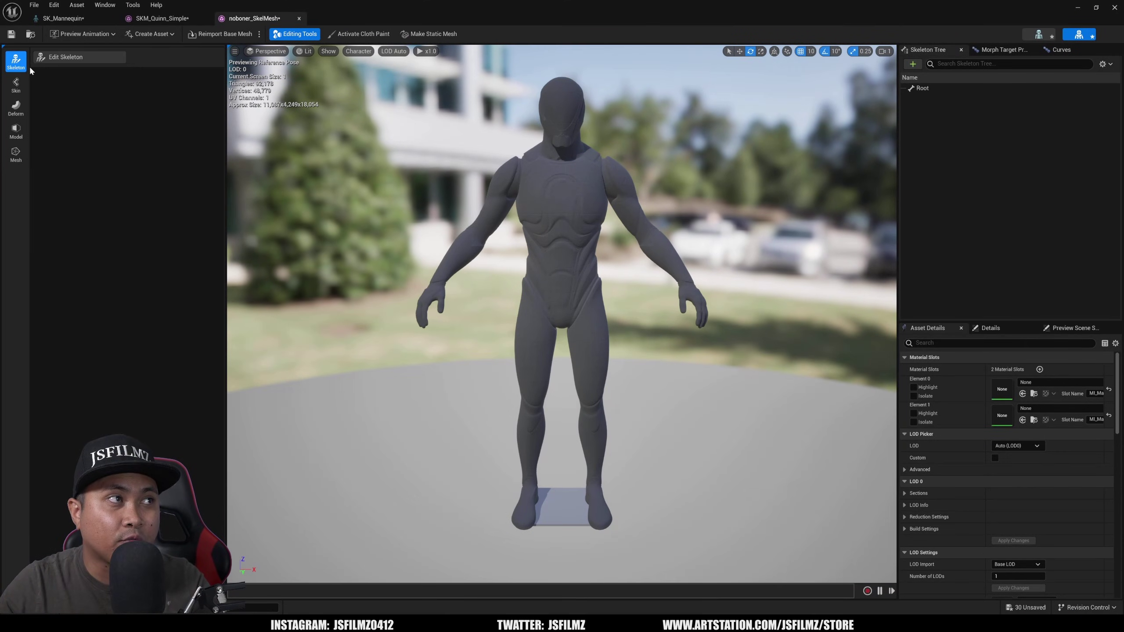
left_click(76, 60)
Adjust the character's bone drawing option so the skeleton's bones are displayed in the viewport
left_click(358, 51)
mouse_move(384, 85)
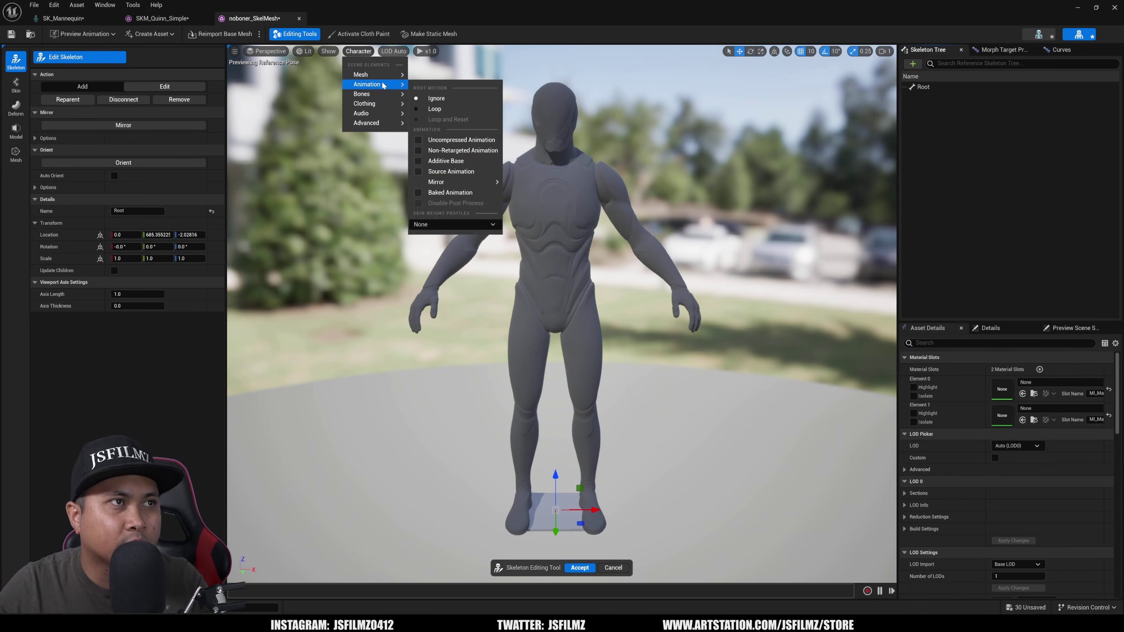
left_click(458, 132)
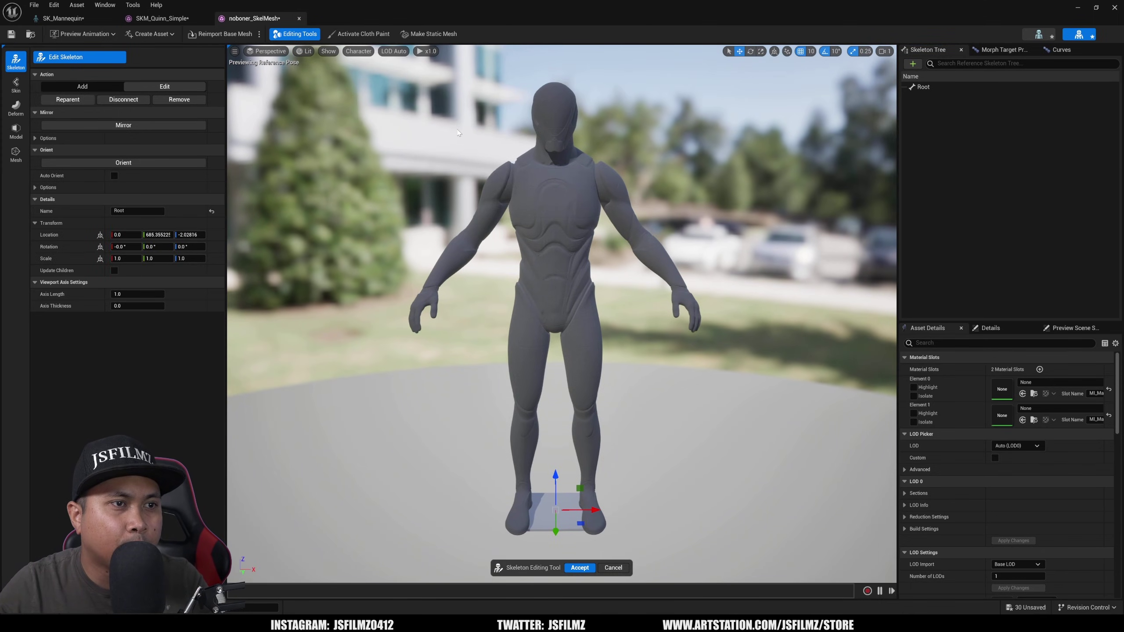
left_click(358, 53)
mouse_move(364, 93)
left_click(446, 163)
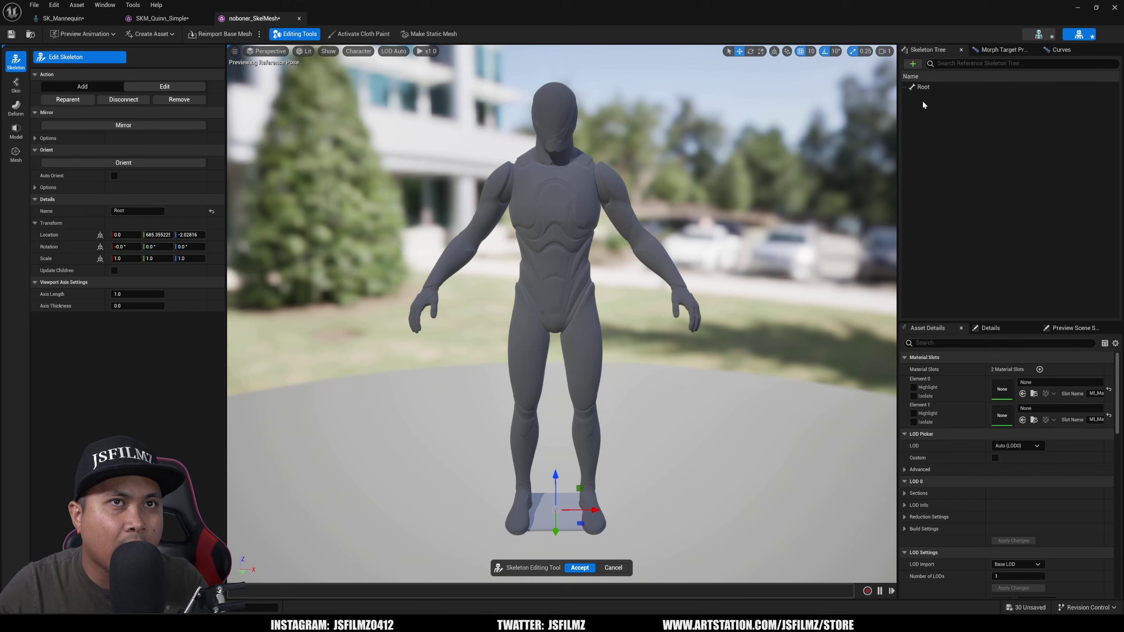
Add a bone under Root at pelvis height, about 9622 units up, and a child bone under it at the abdomen, about 1547 units higher
right_click(923, 88)
left_click(952, 110)
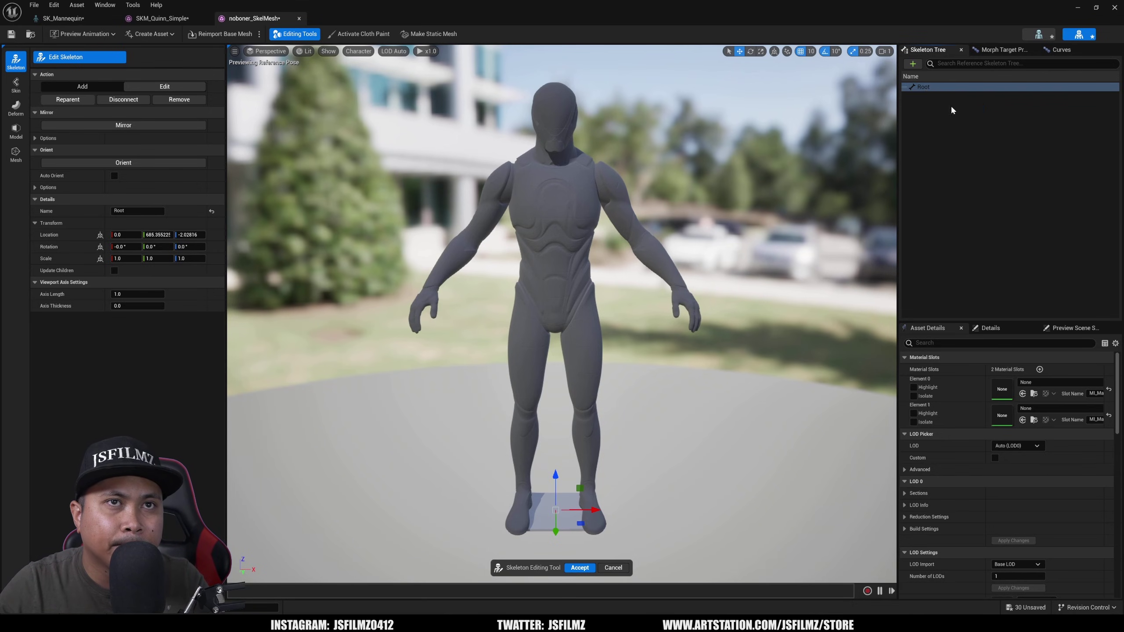
left_click_drag(559, 485, 545, 261)
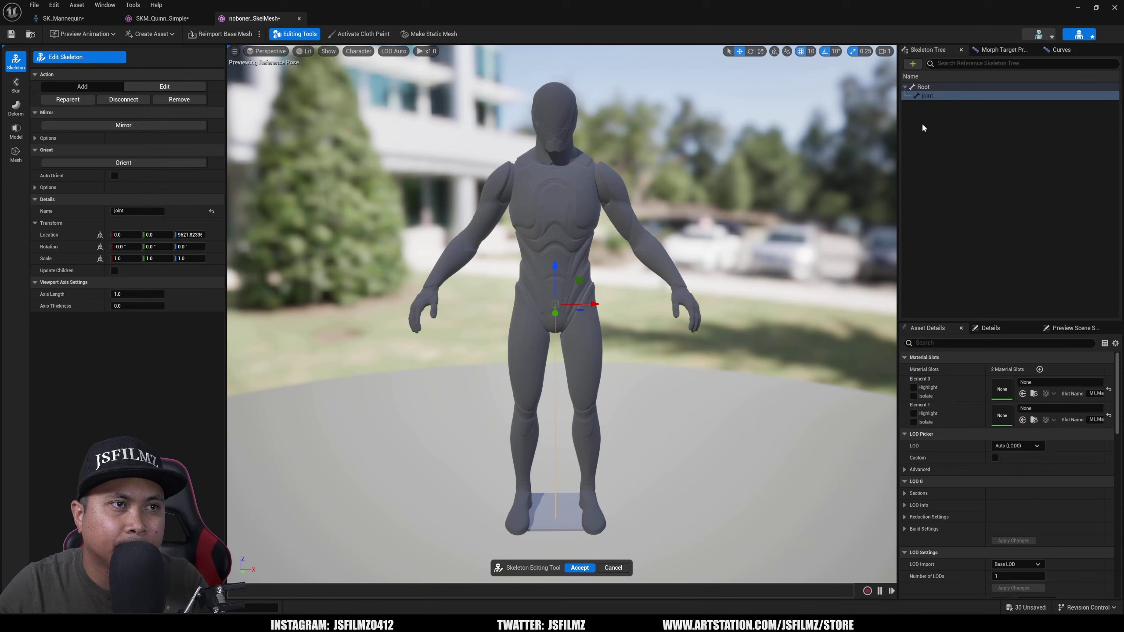
right_click(927, 99)
left_click(951, 114)
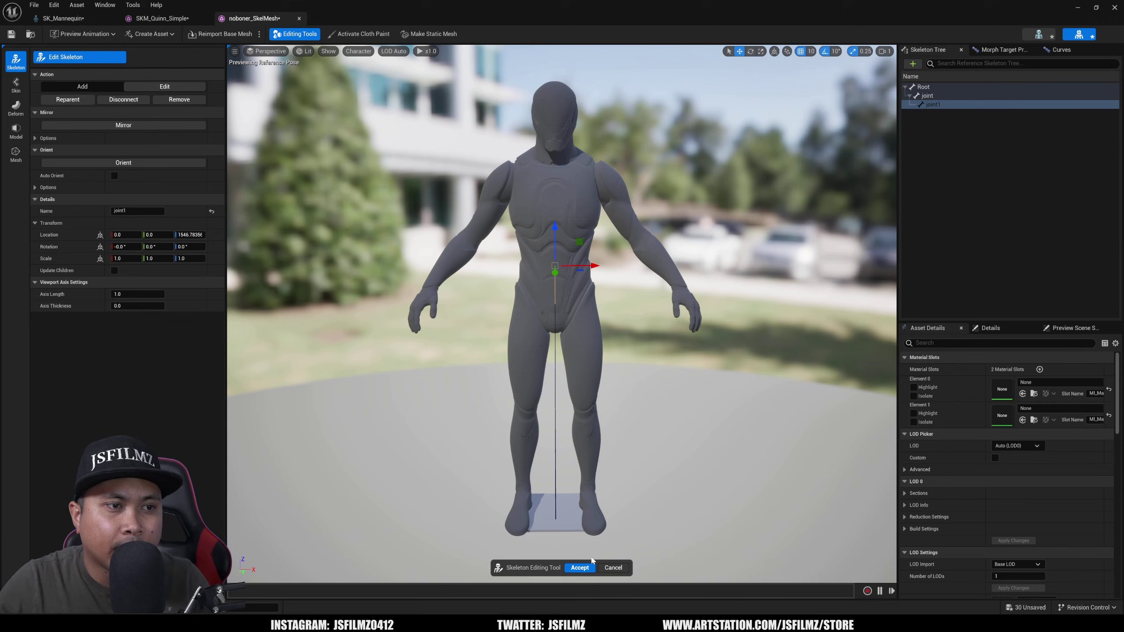
Switch to X in the browser, search for "skeletalmesh", and view the video about the UE5.3 Skeletal Mesh Editor and PaperSprite conversion full screen
key("Return")
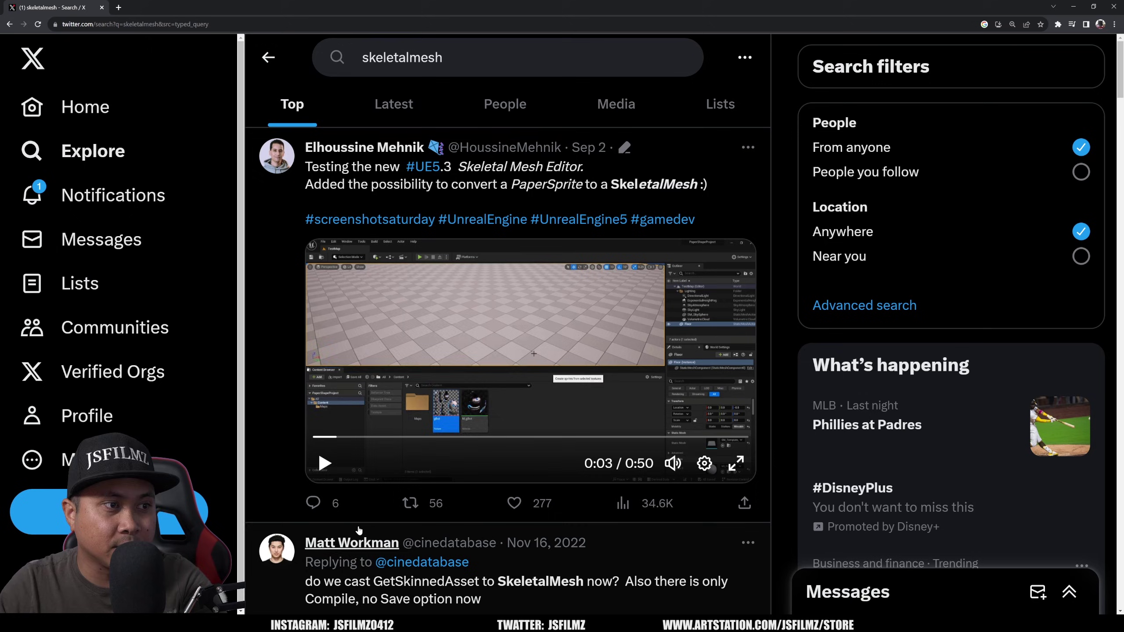
left_click(736, 463)
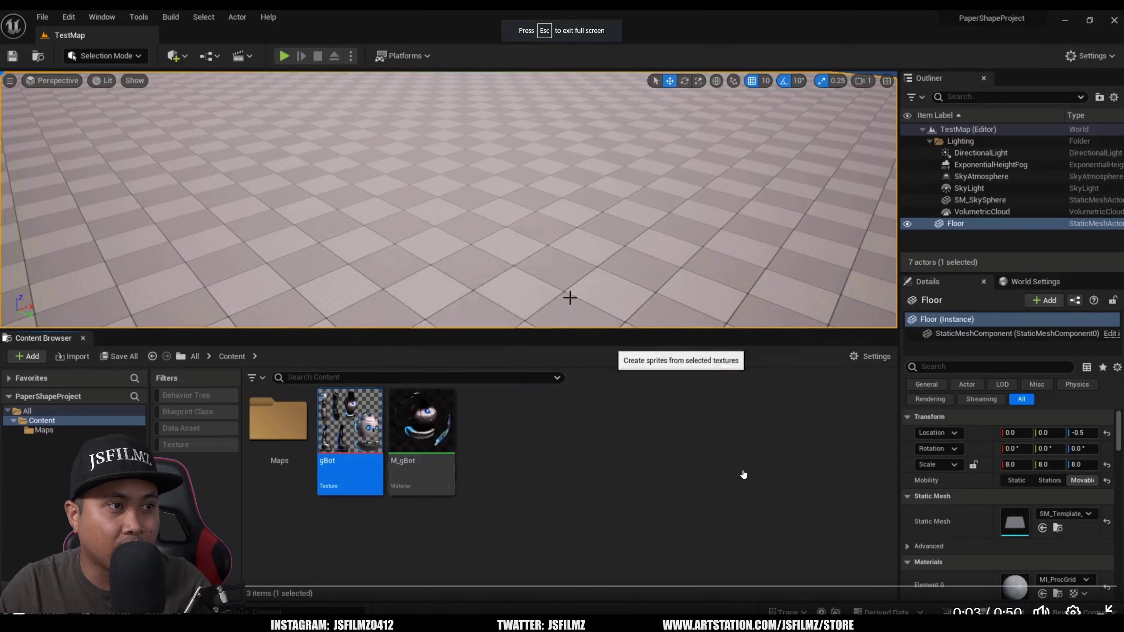